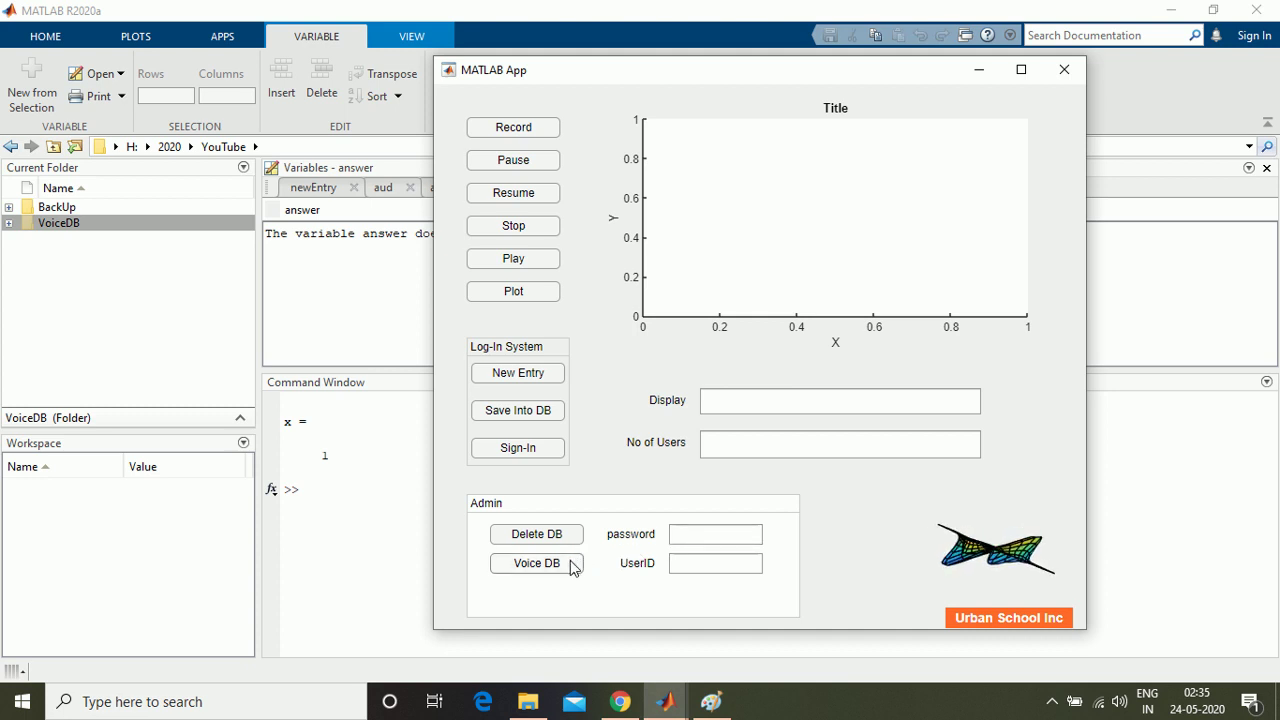
click(540, 411)
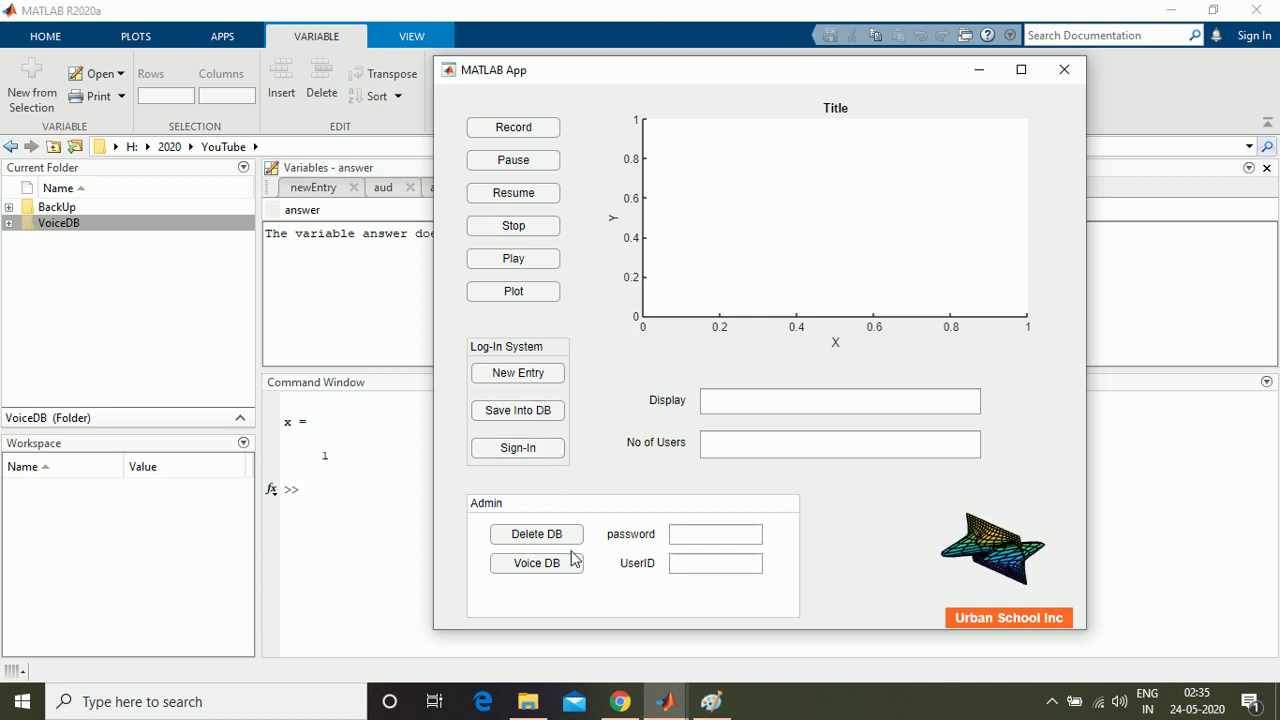
click(702, 569)
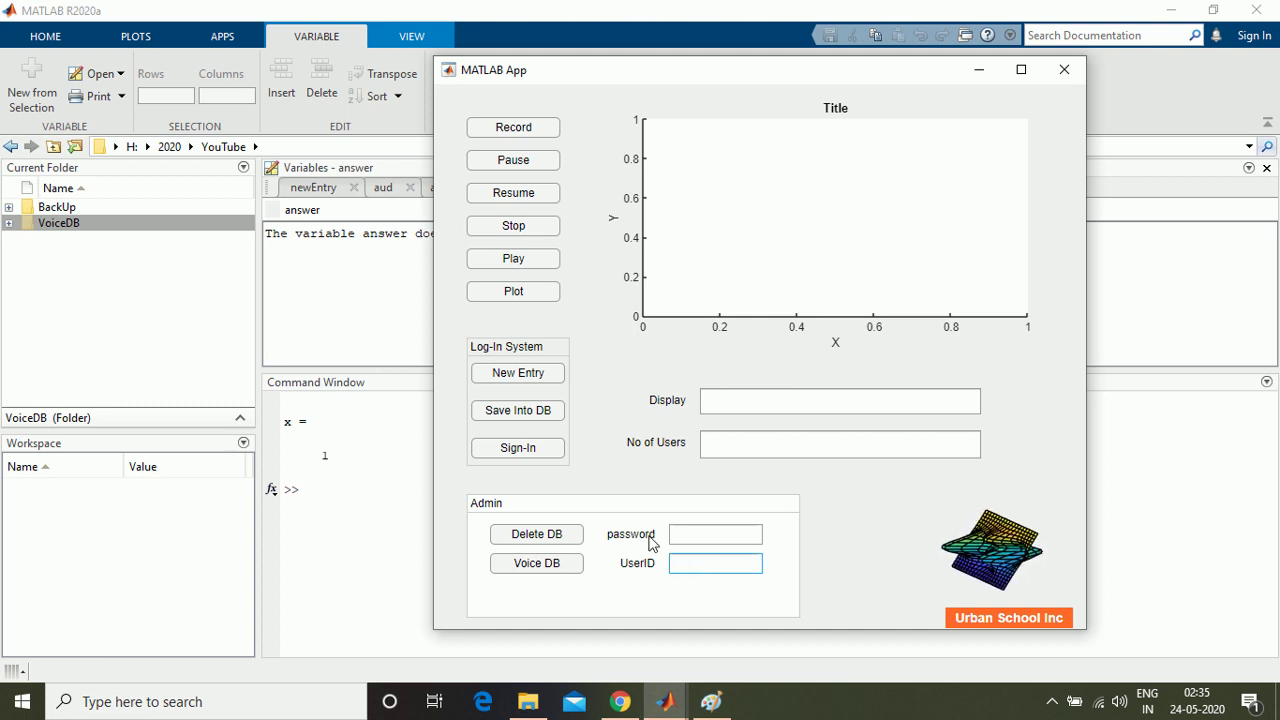
click(681, 533)
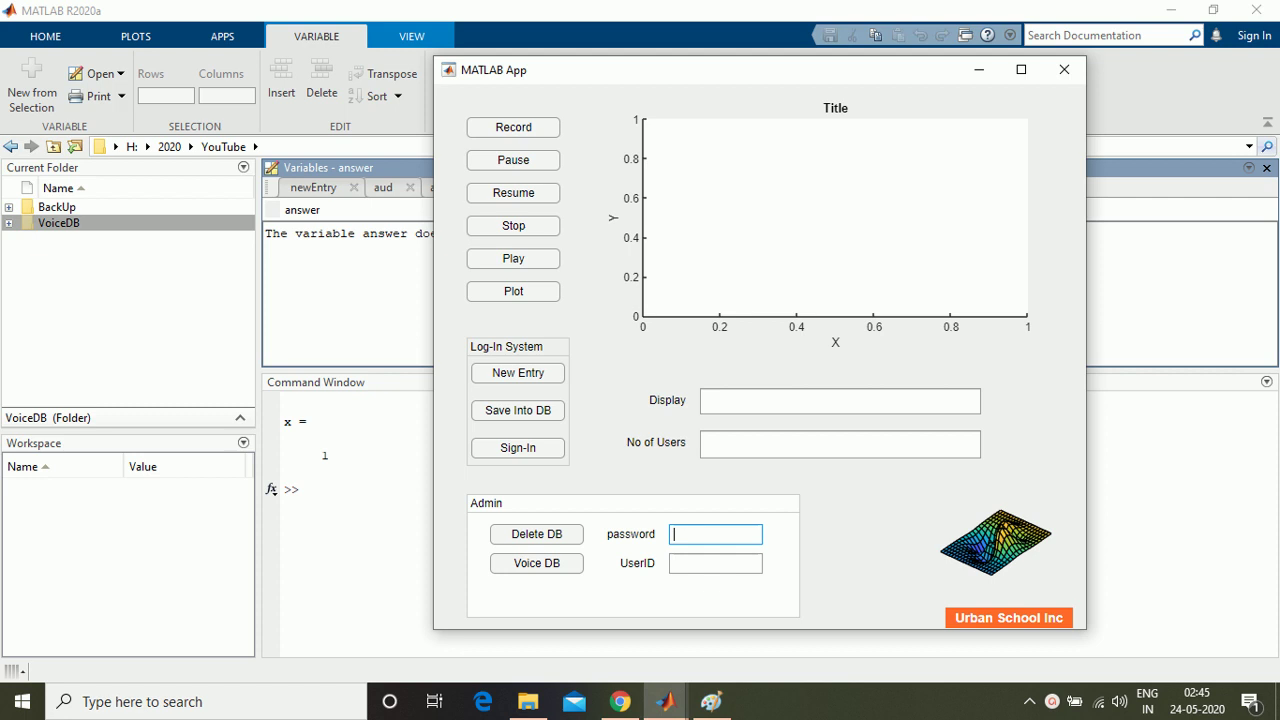
Step: Record a new user's voice sample with New Entry
click(522, 376)
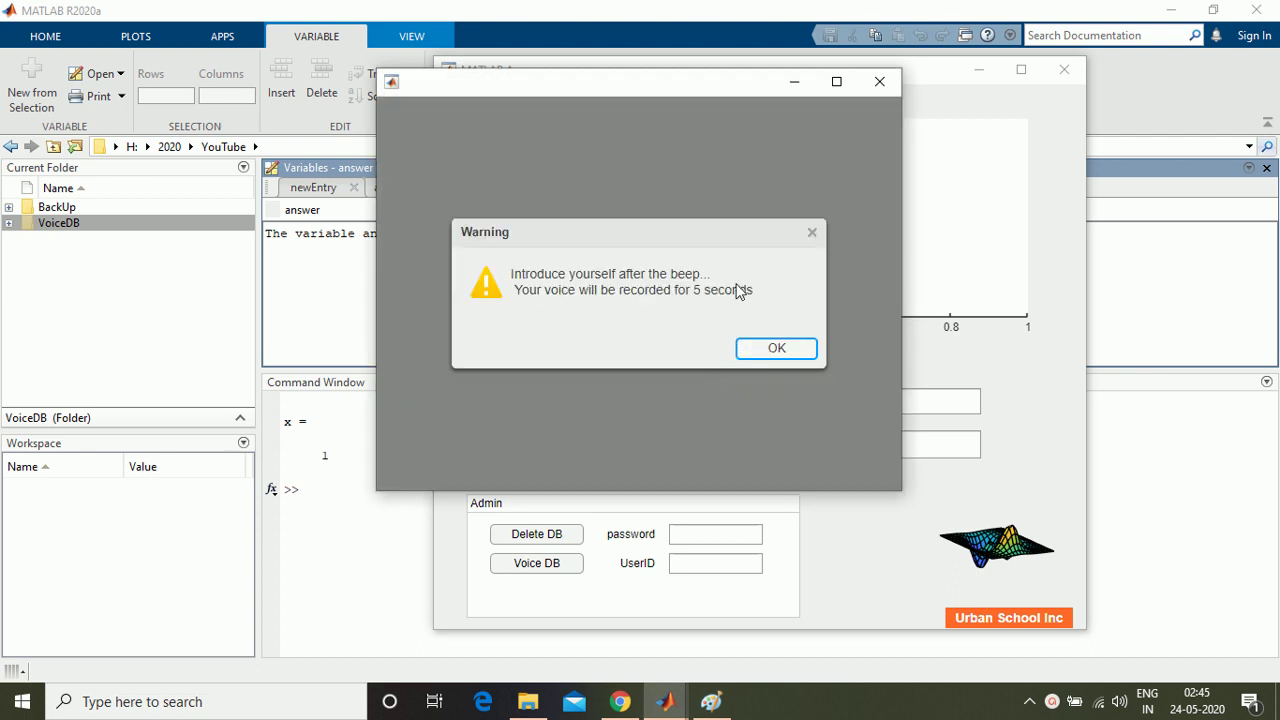
click(770, 349)
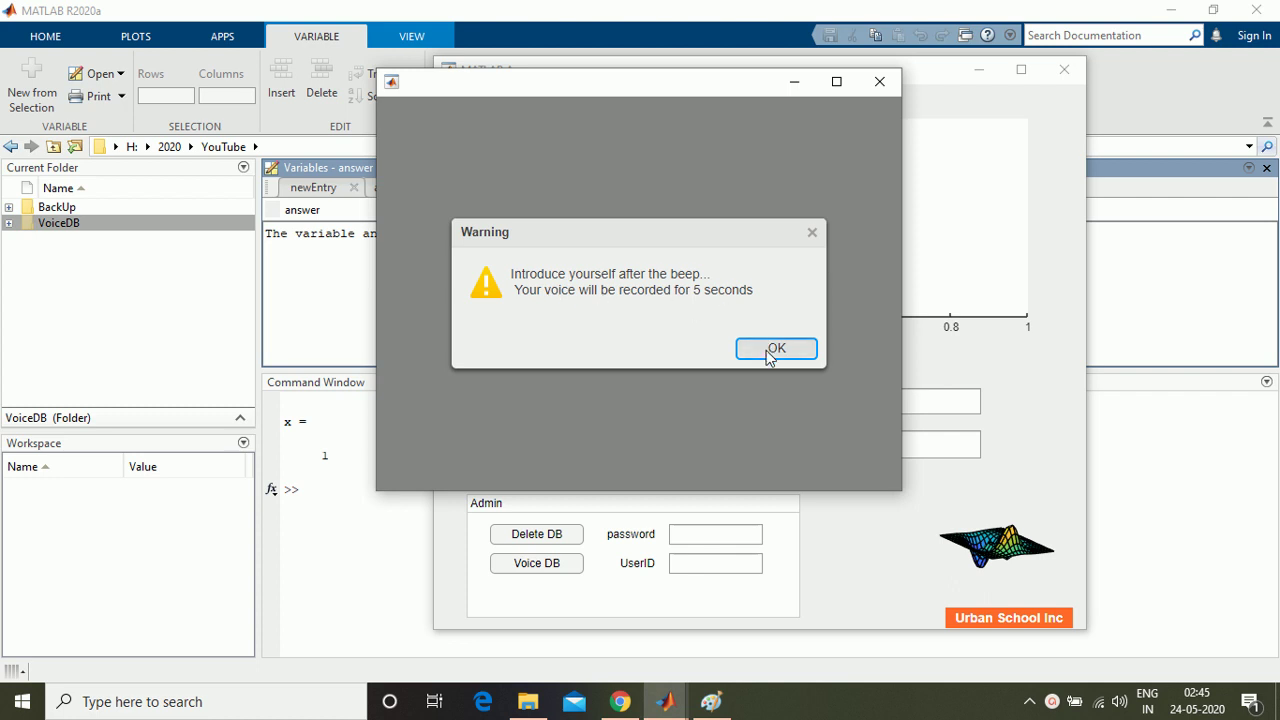
click(878, 85)
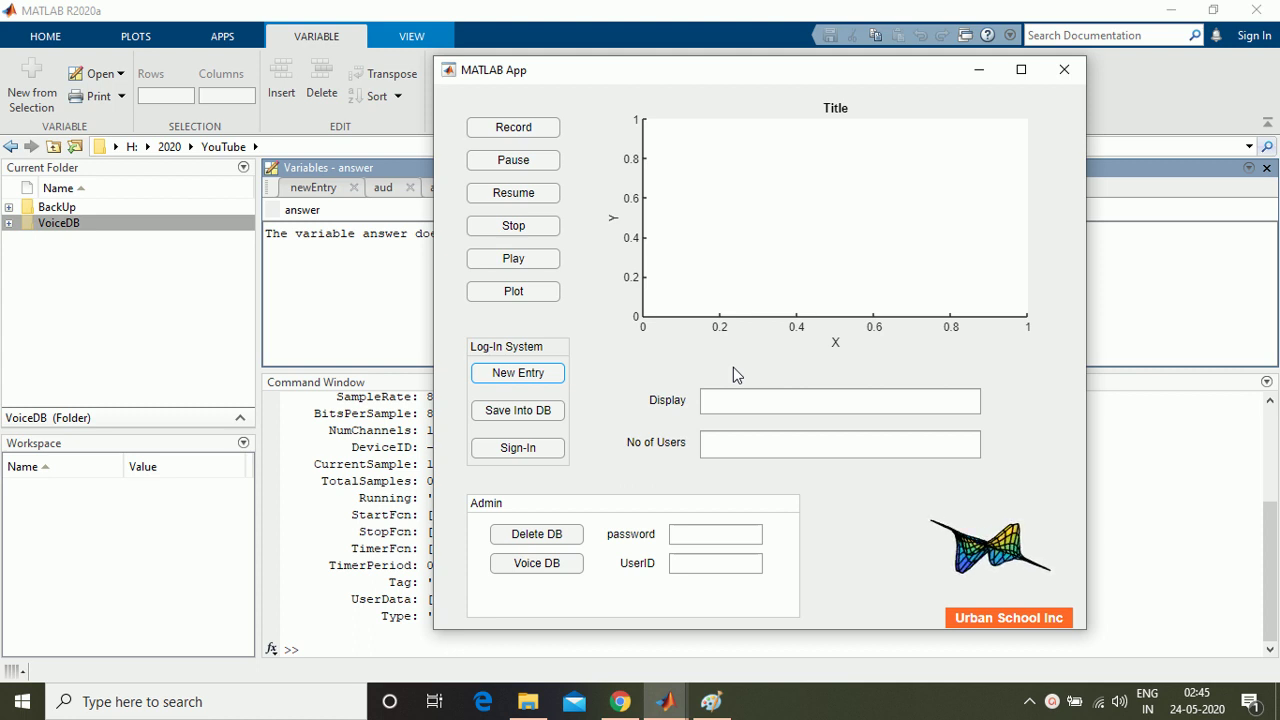
Step: Save the recording into the voice database under a new user ID
click(540, 413)
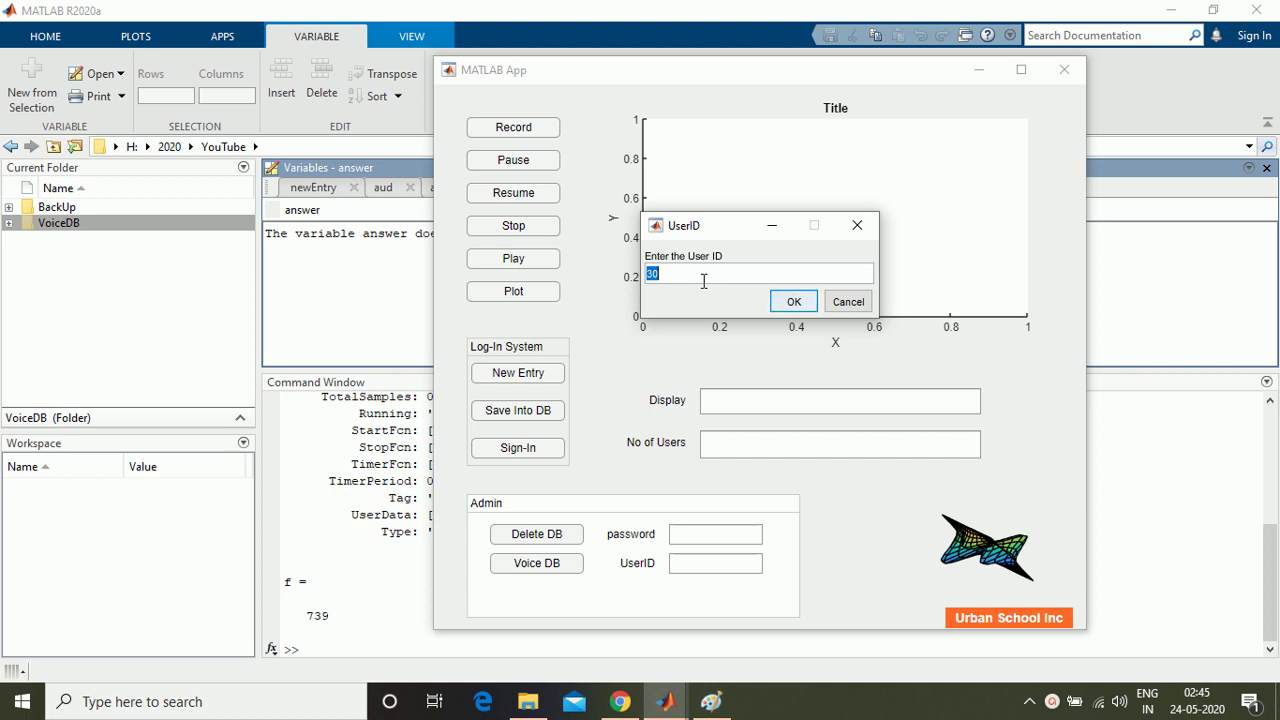
text(12290)
click(790, 302)
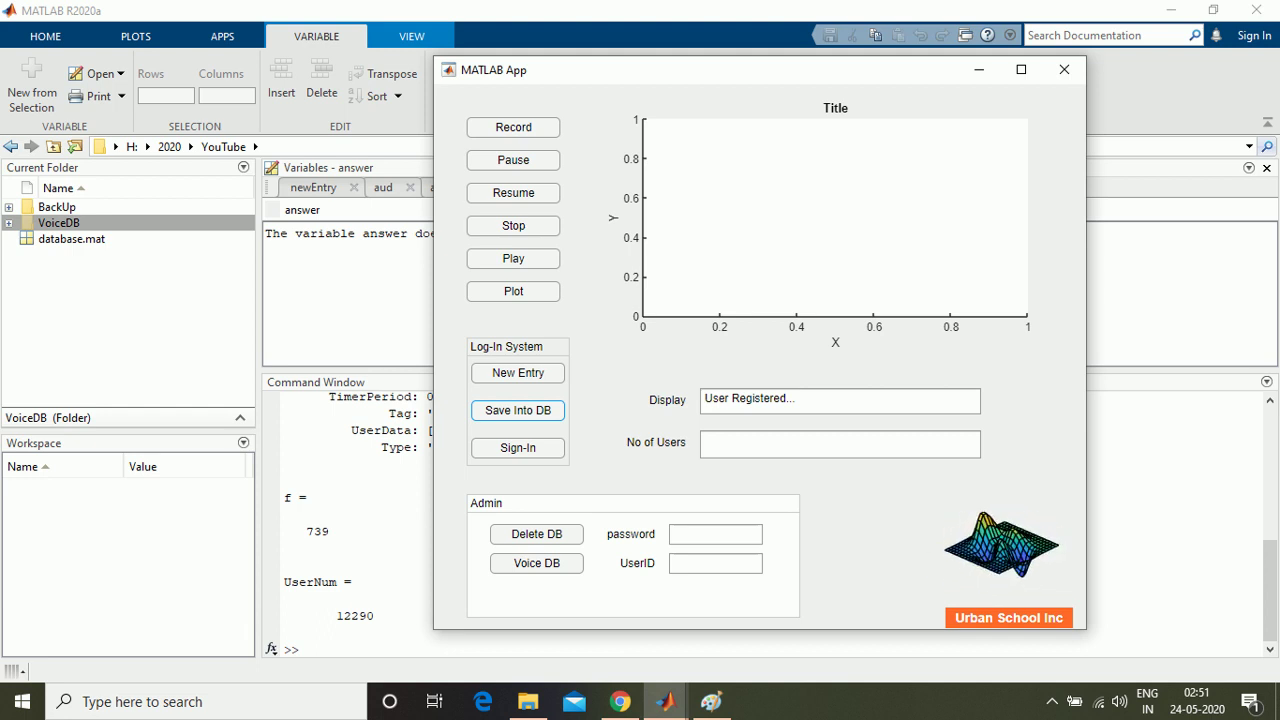
Step: Record a second user's voice sample with New Entry
click(551, 382)
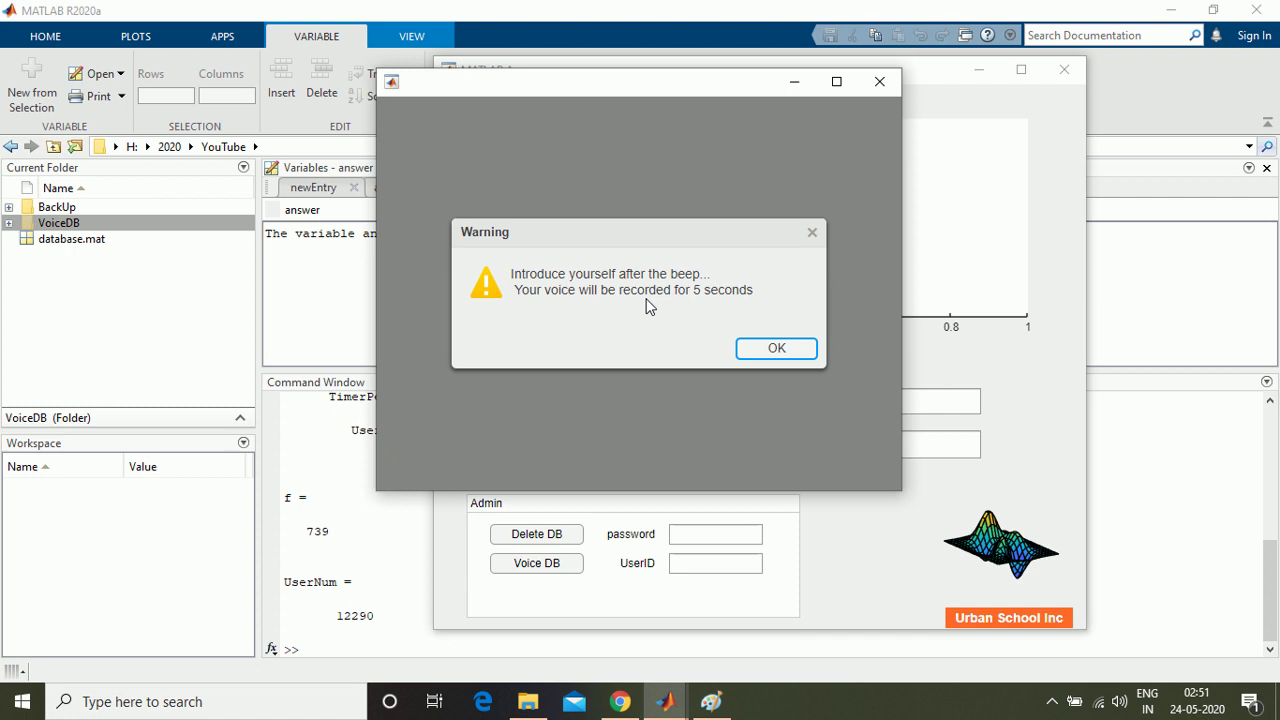
click(766, 350)
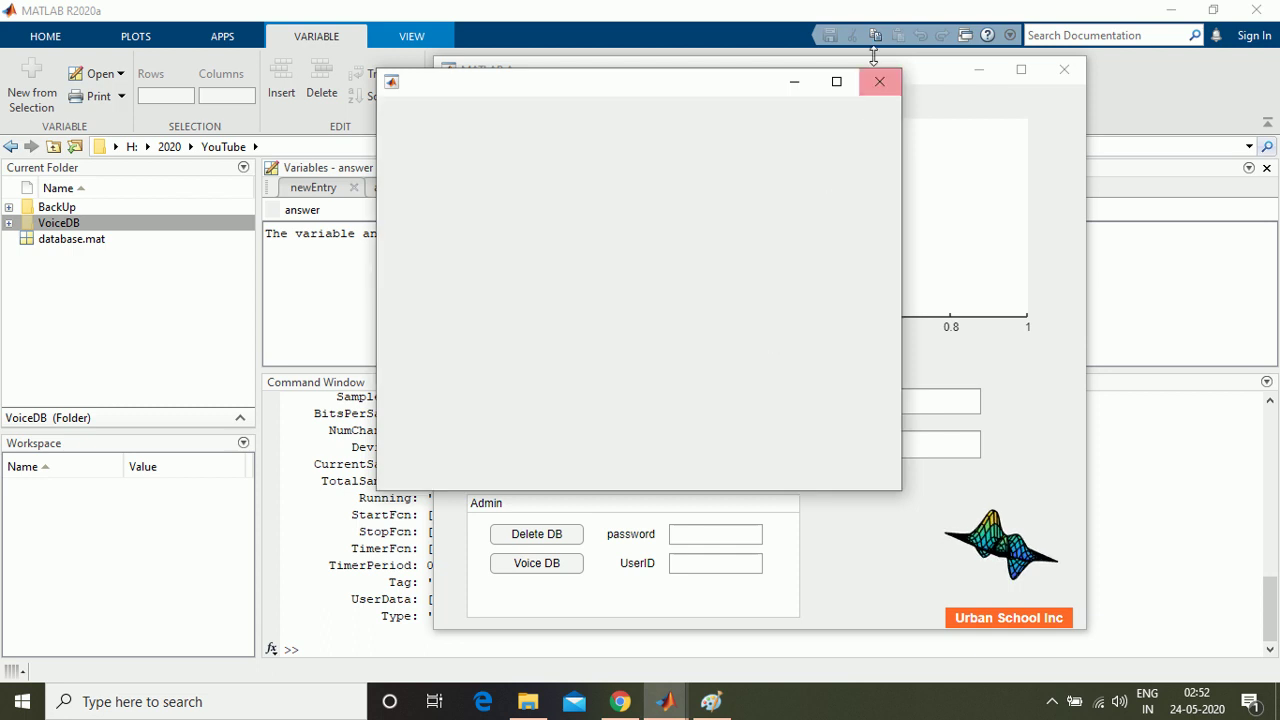
click(879, 82)
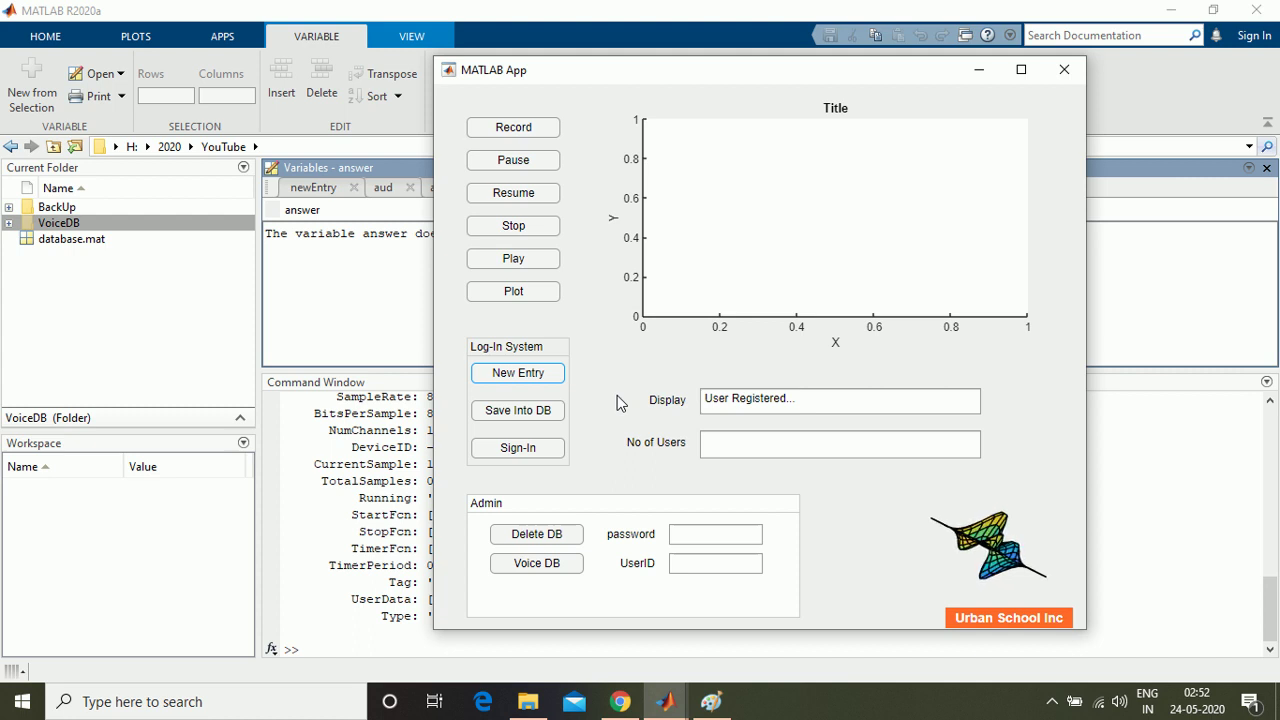
Step: Store the second recording in the database under another user ID
click(556, 413)
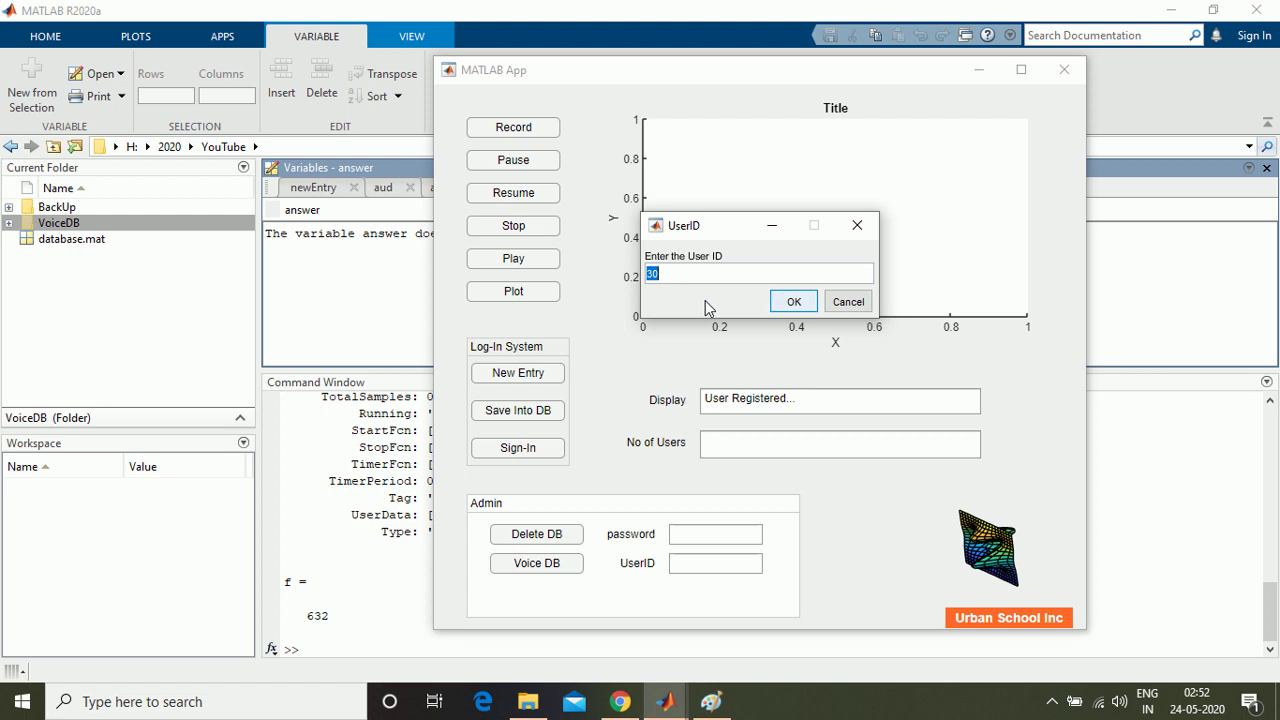
text(1000)
click(793, 303)
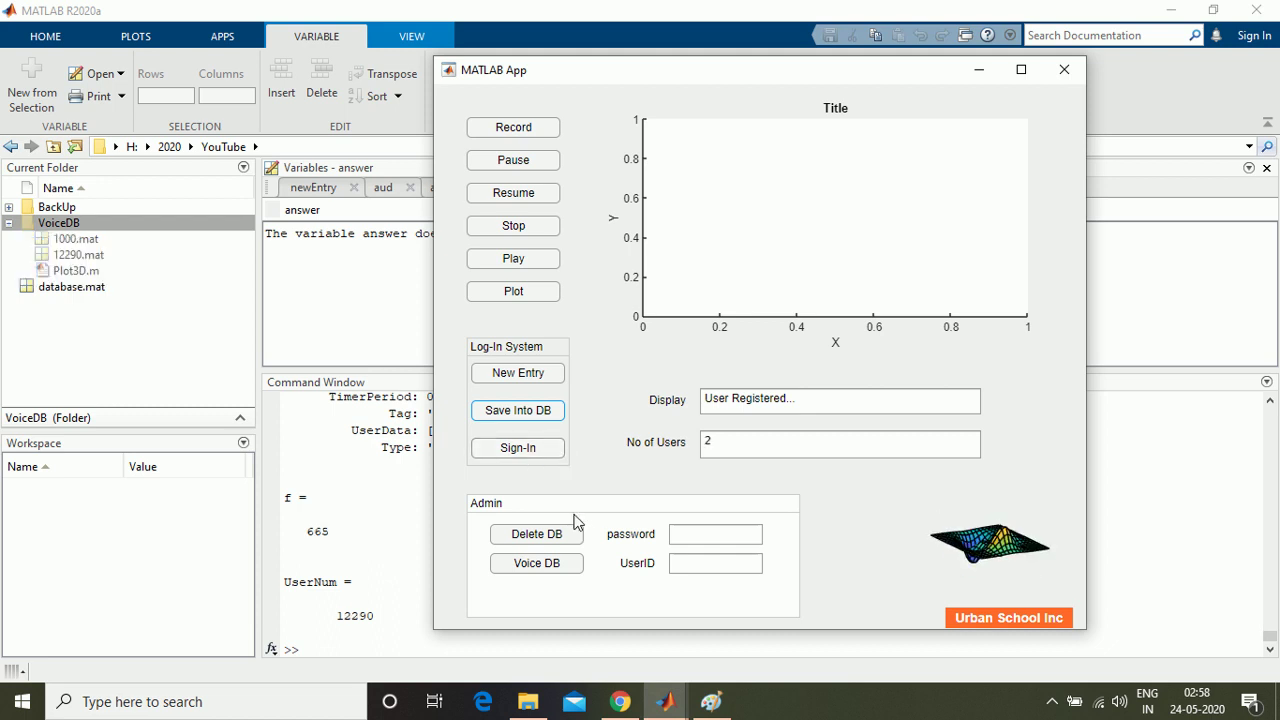
Step: Sign in by voice twice, once as each registered user
click(500, 455)
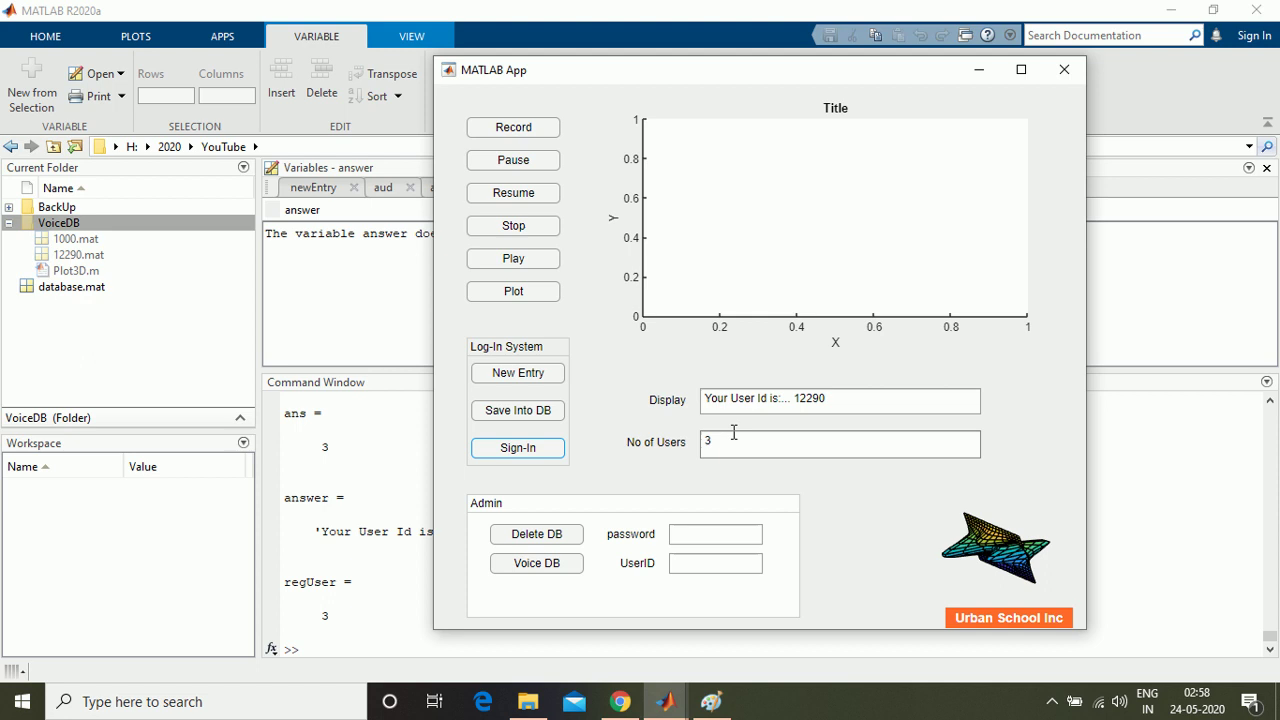
click(533, 453)
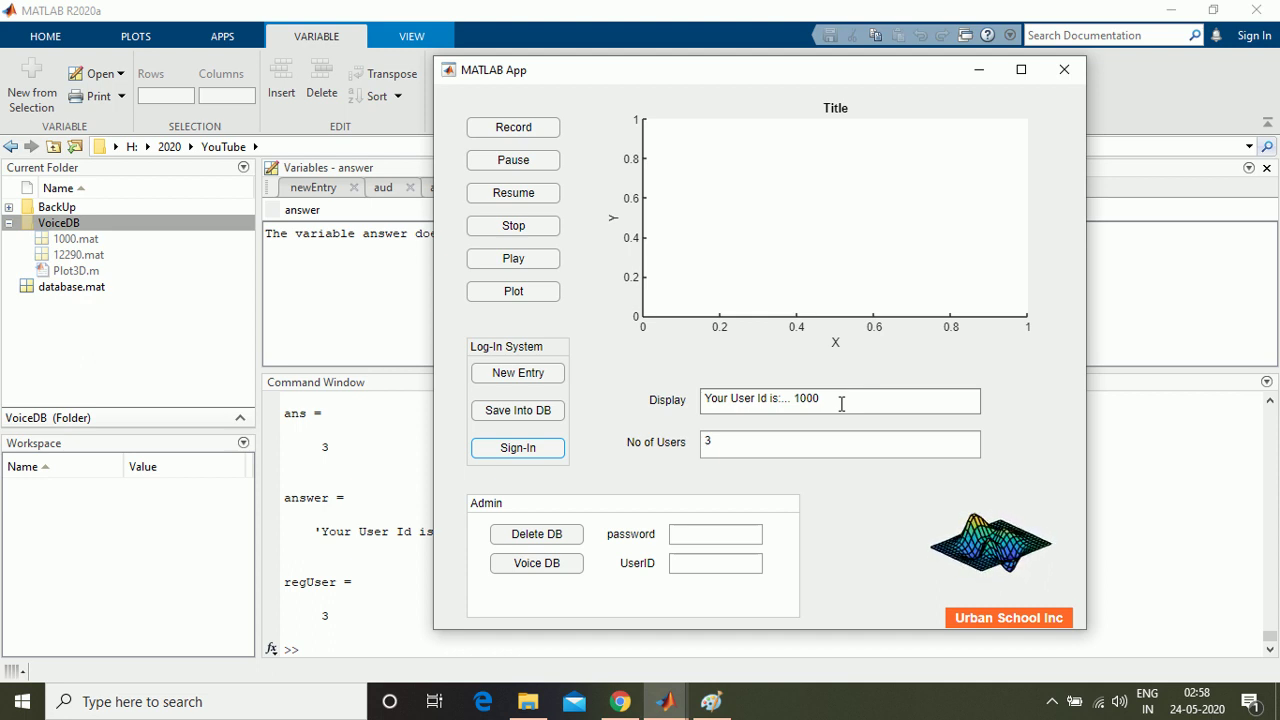
click(769, 443)
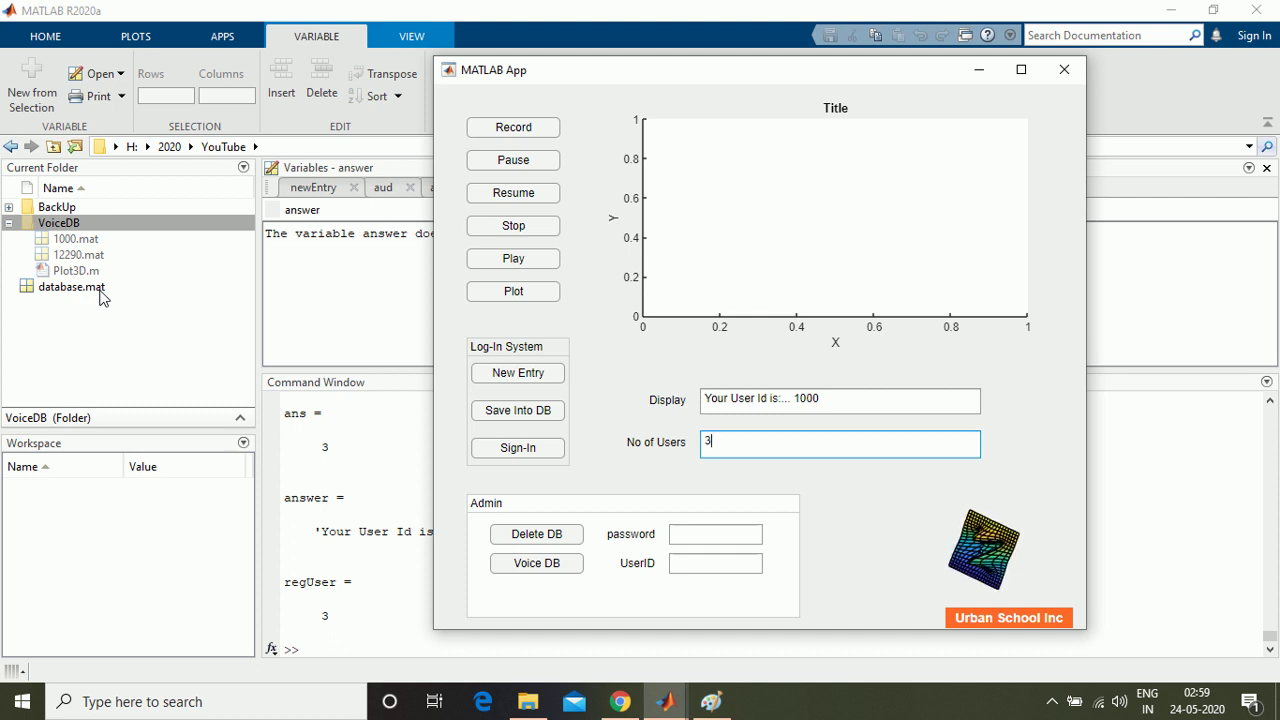
Step: Attempt Delete DB with a wrong admin password and dismiss the rejection warnings
click(566, 535)
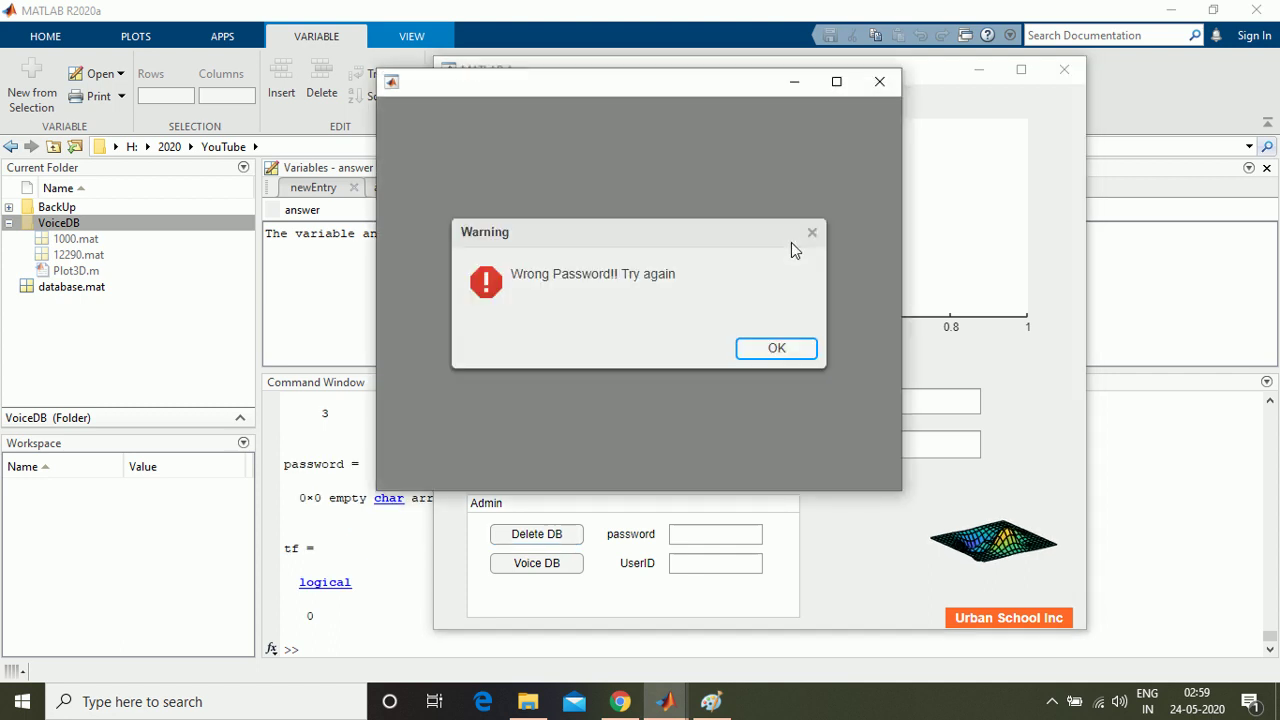
click(776, 349)
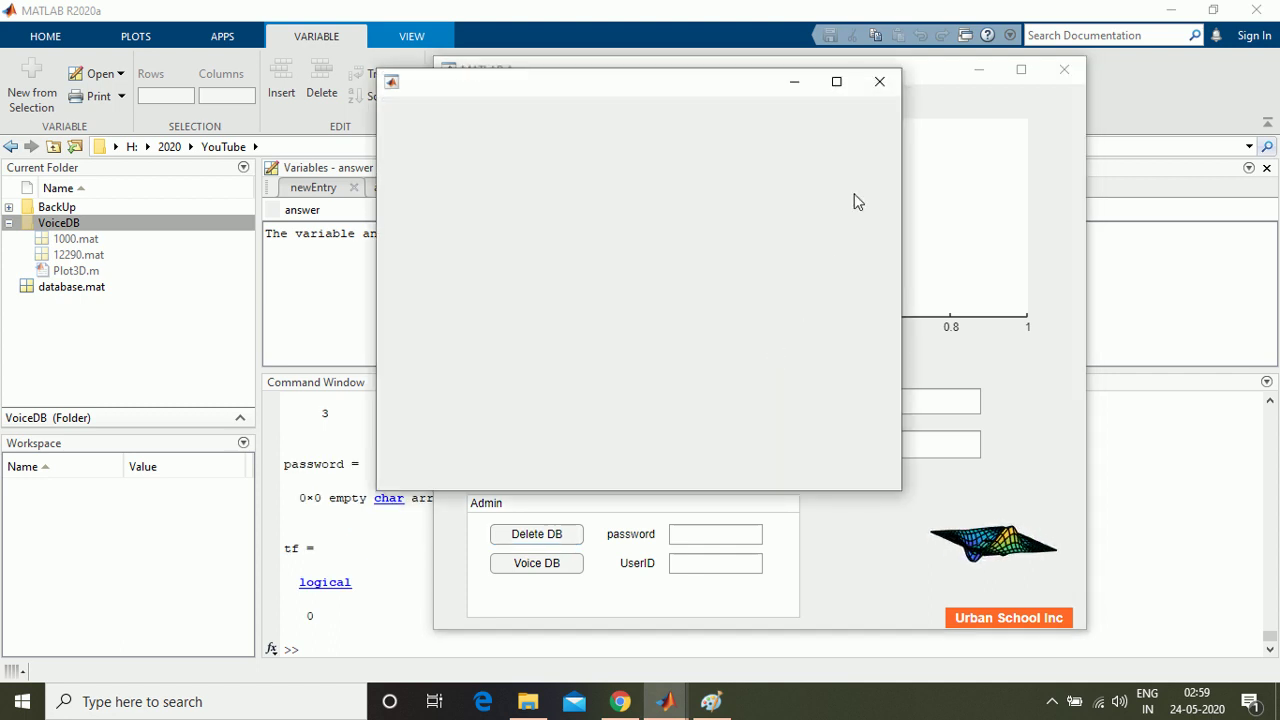
click(878, 82)
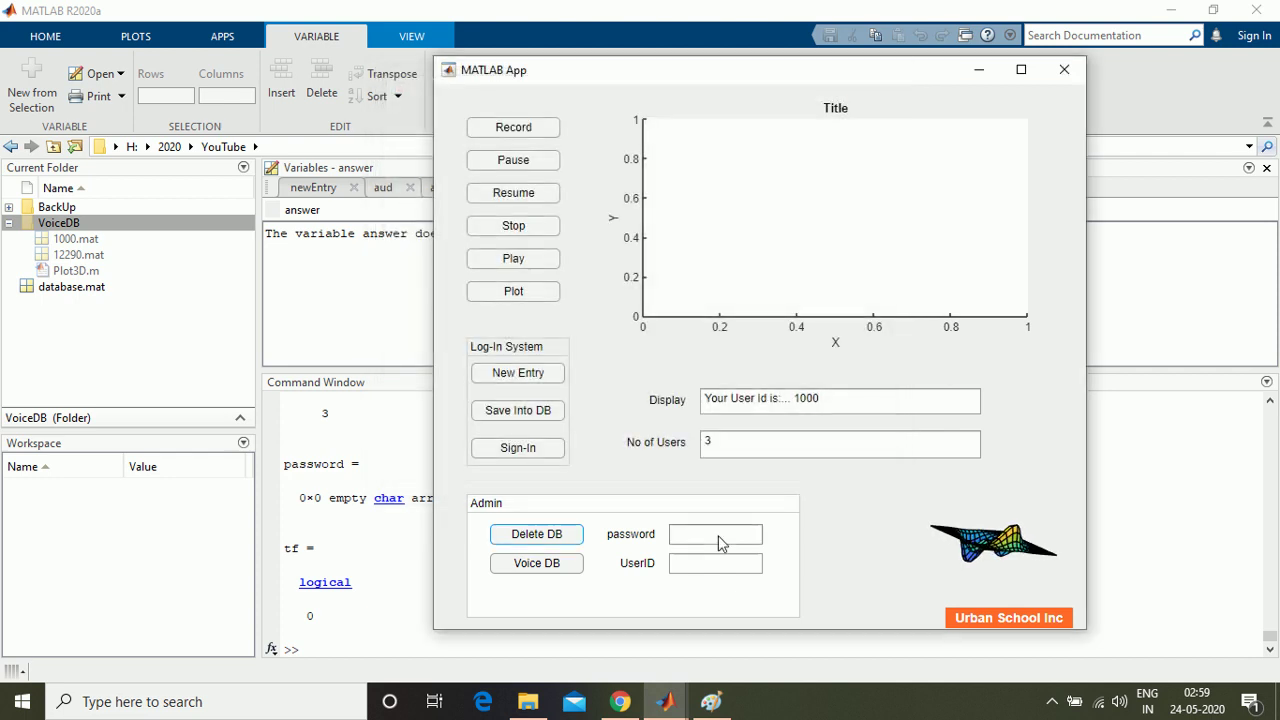
click(695, 532)
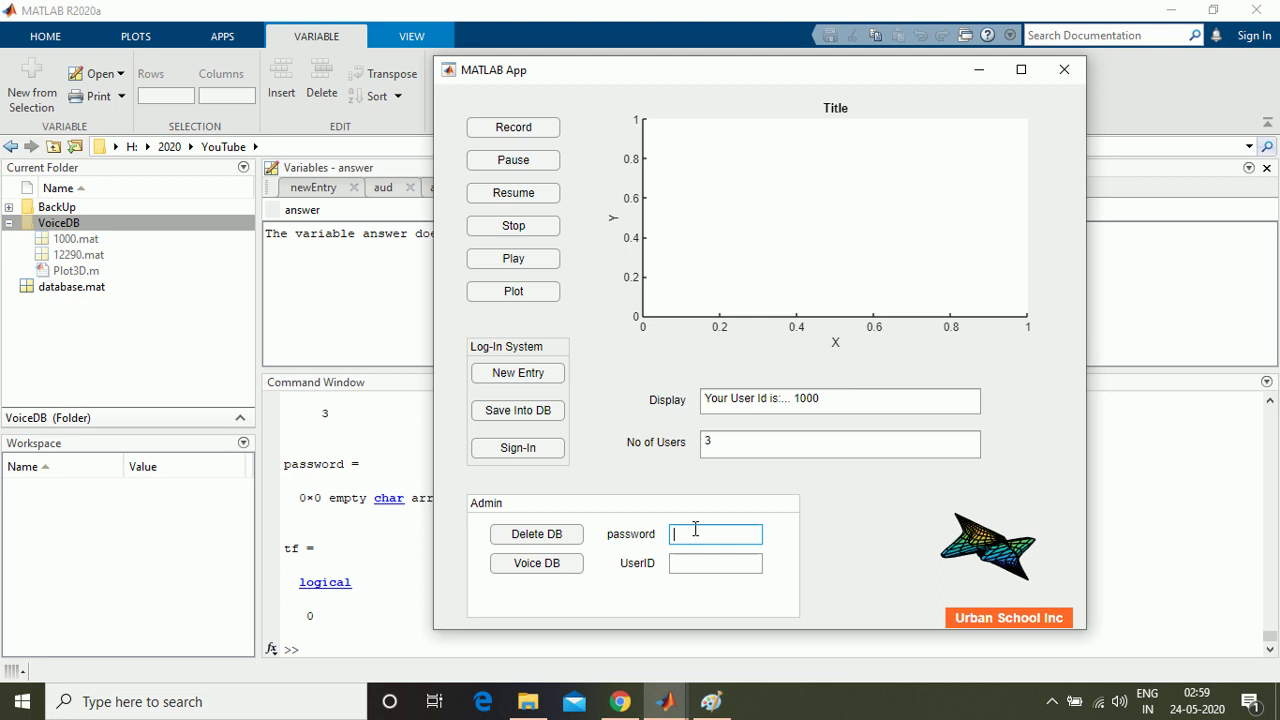
text(alkjkfjaklf)
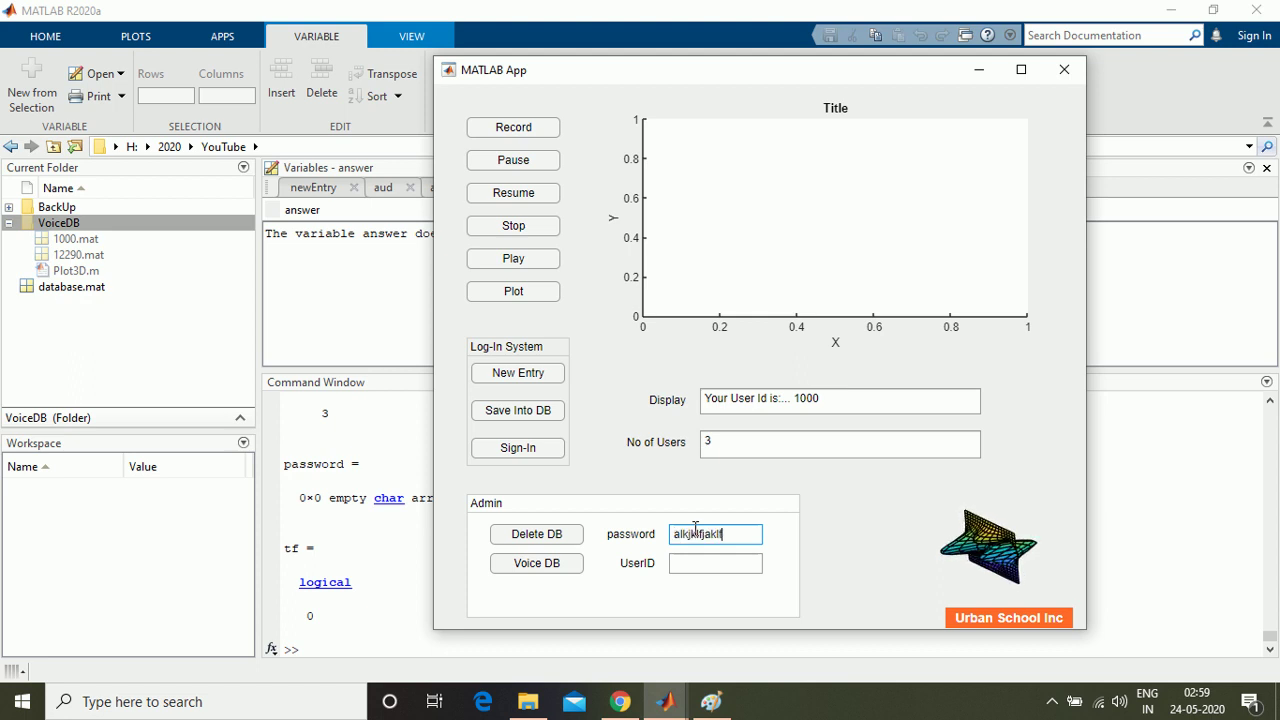
click(570, 537)
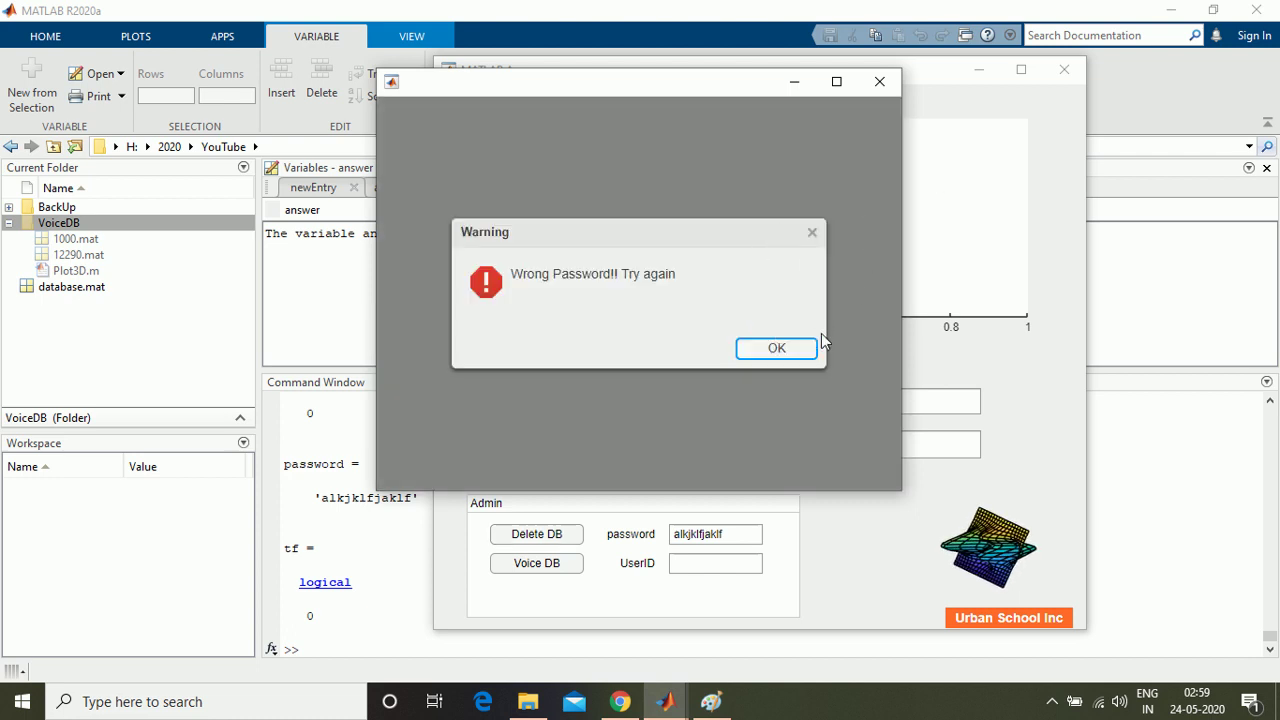
click(880, 81)
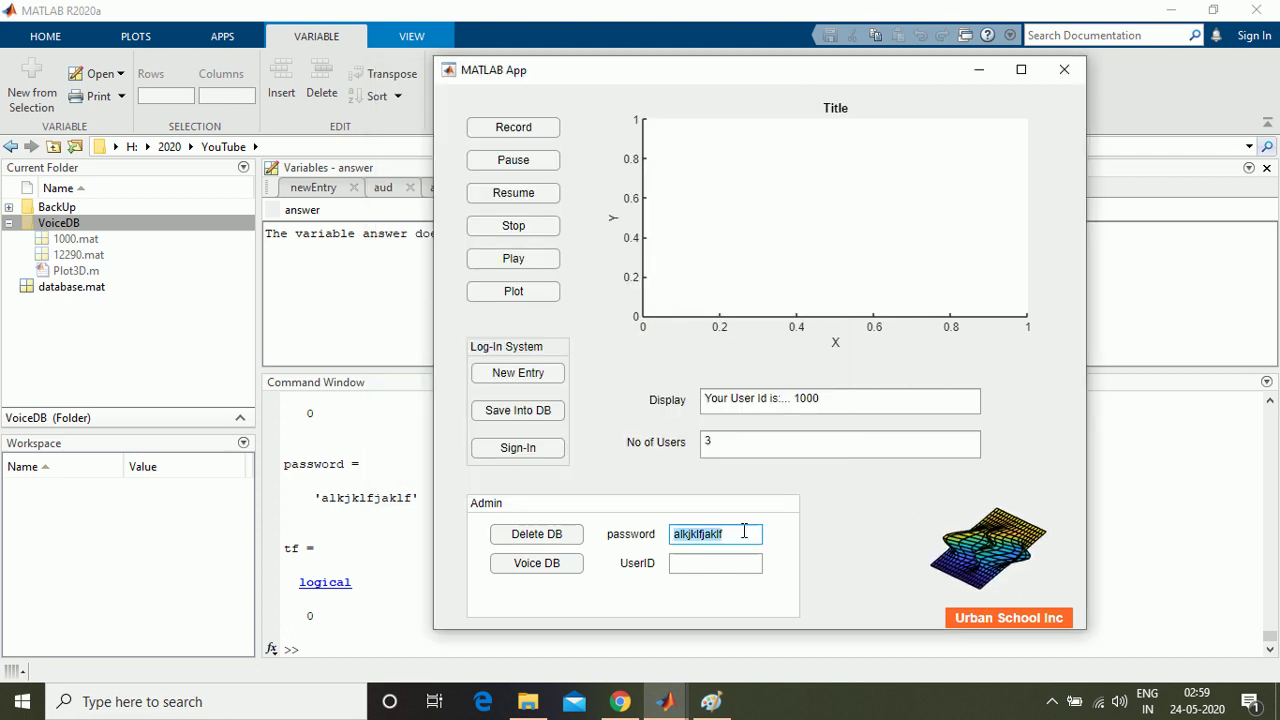
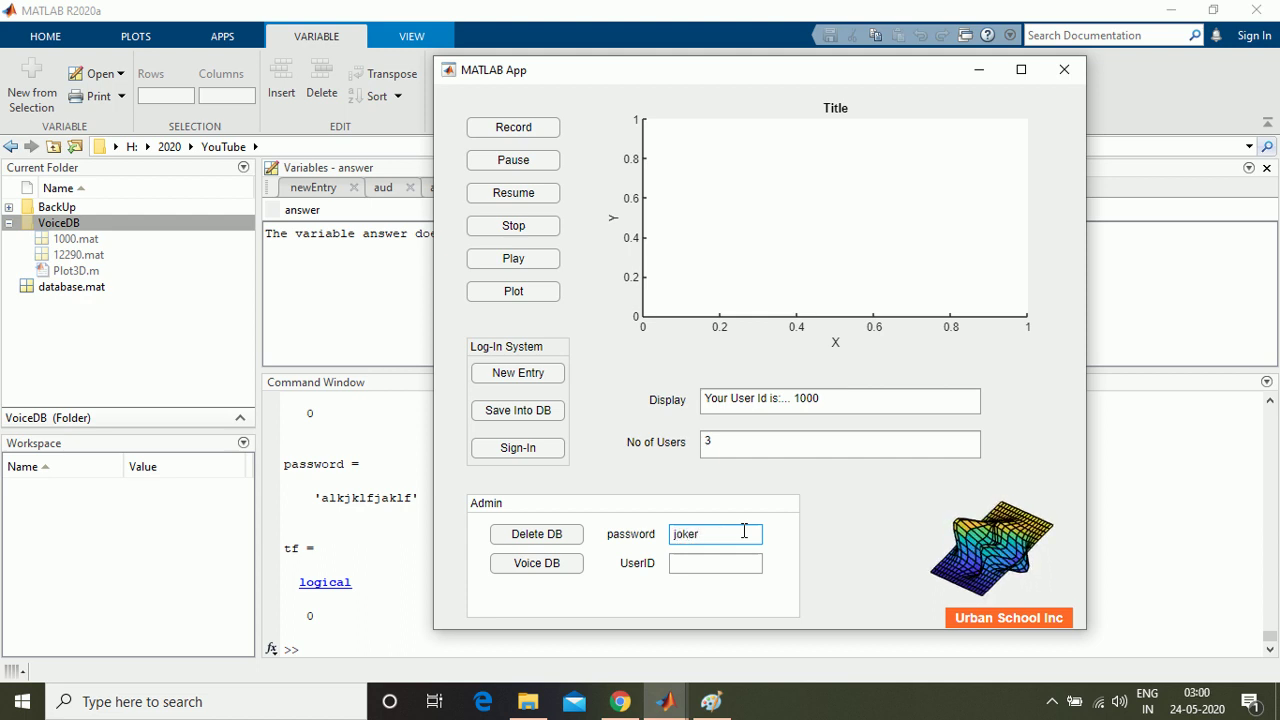
Step: Delete the voice database using the correct admin password
click(536, 536)
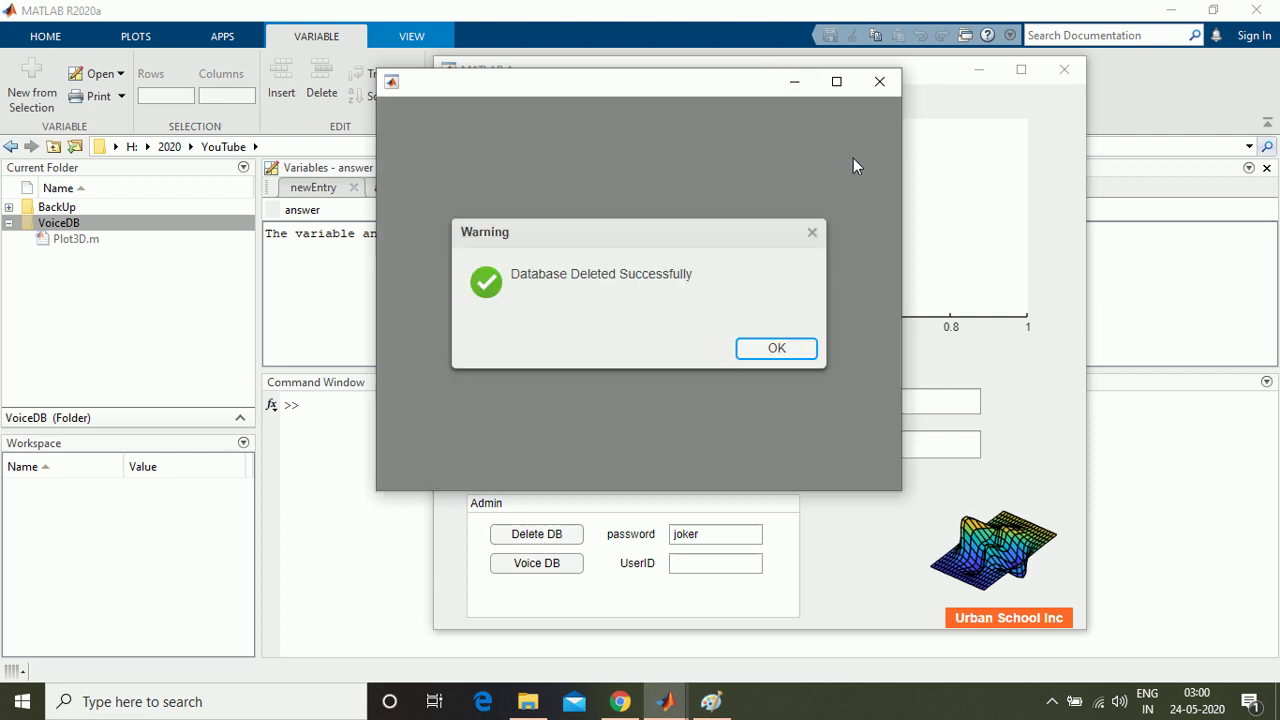
click(882, 82)
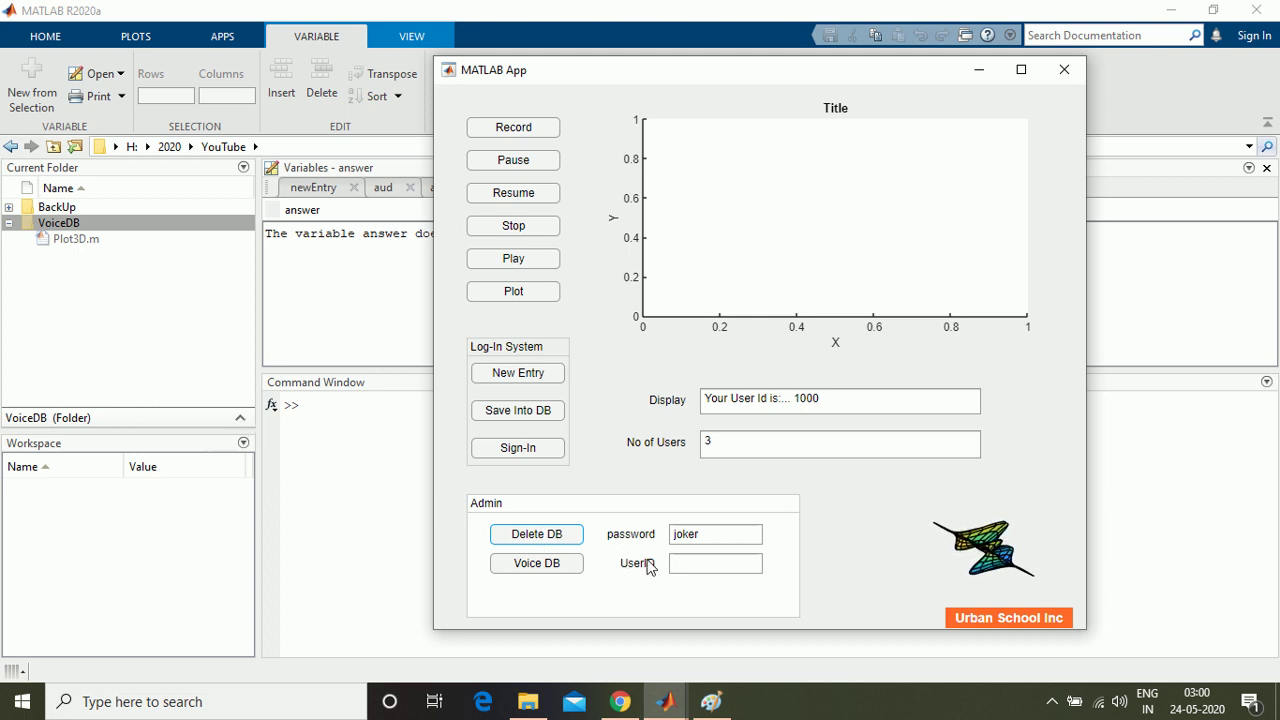
Step: Record a fresh user's voice sample with New Entry
click(686, 567)
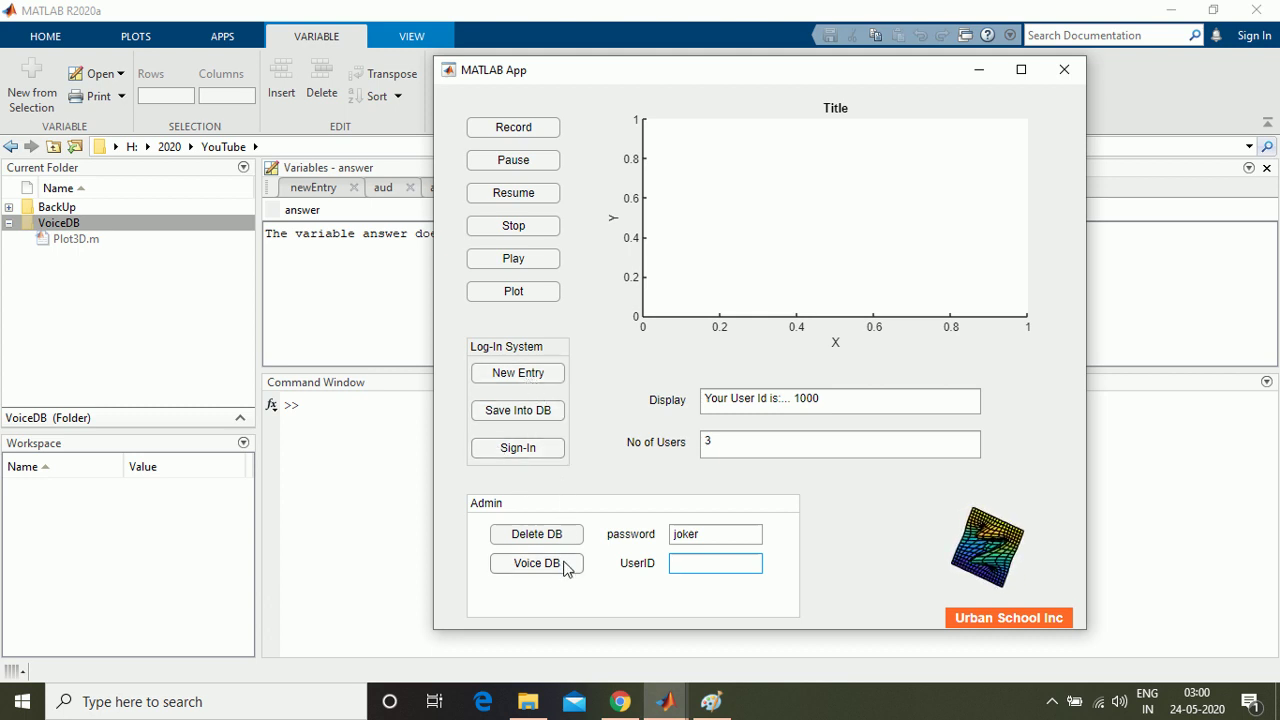
click(515, 379)
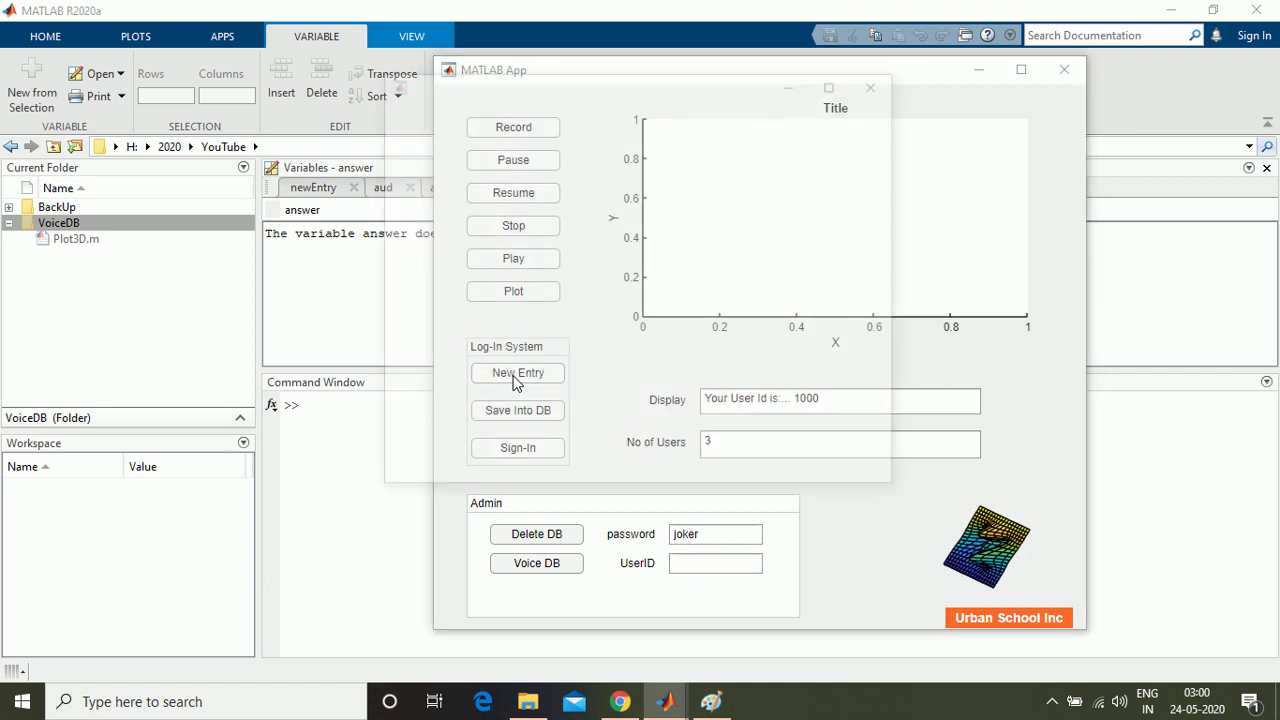
click(880, 82)
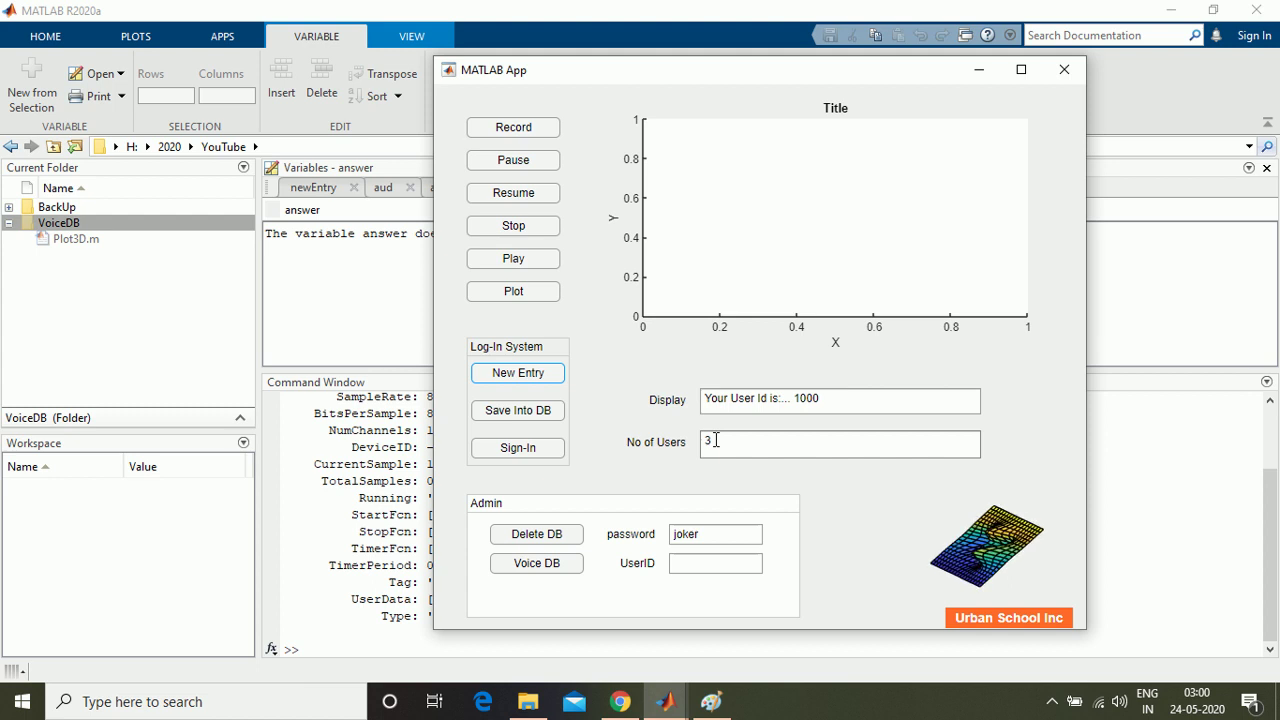
Step: Save the fresh recording into the rebuilt database with a new user ID
click(548, 411)
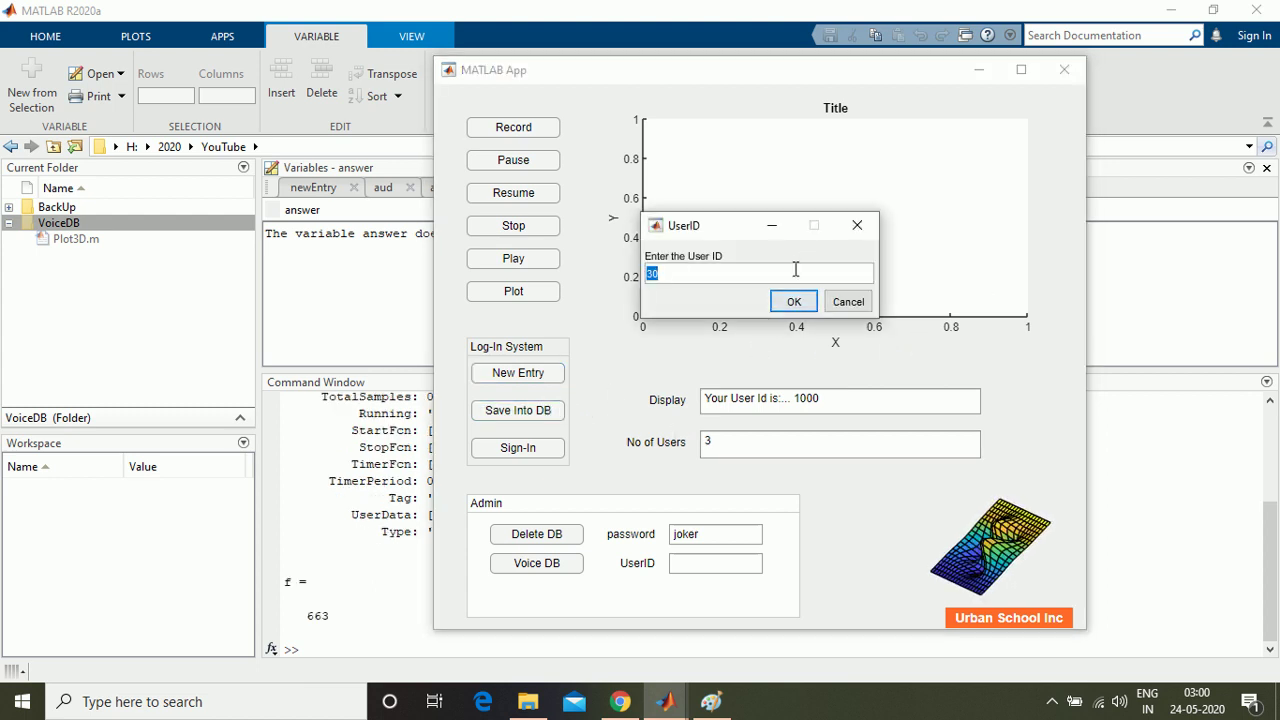
text(123456)
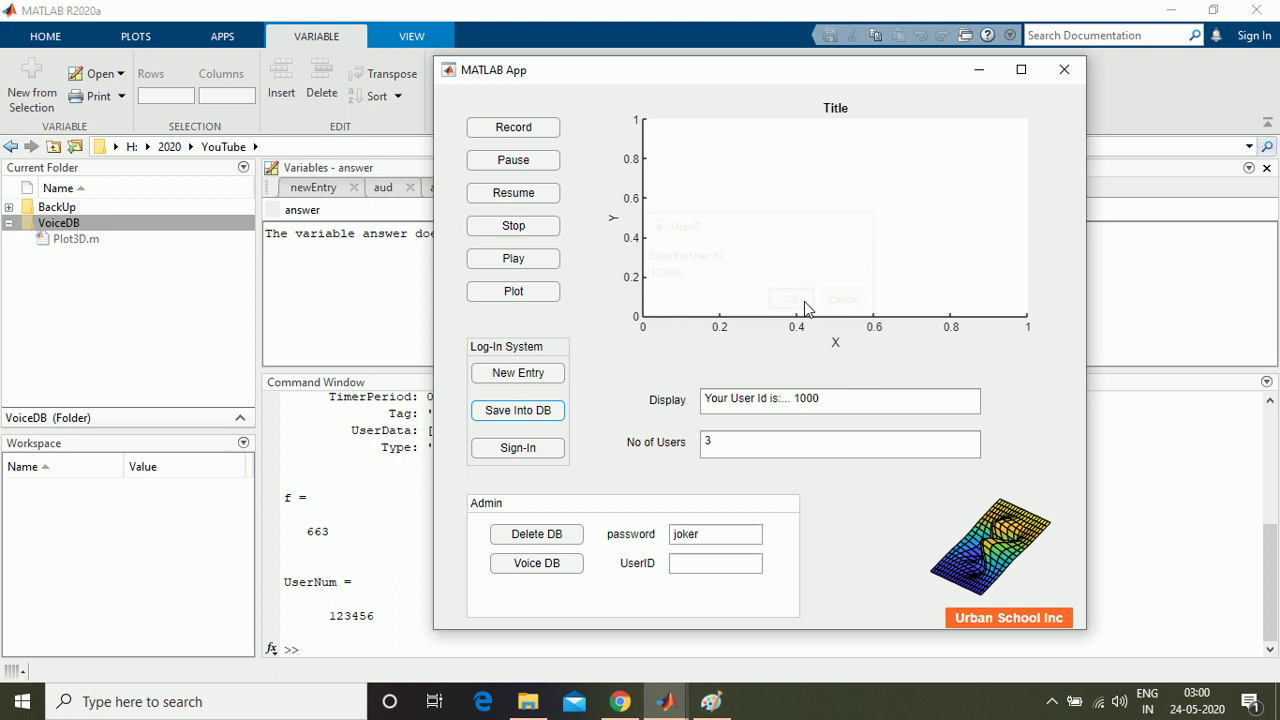
click(794, 301)
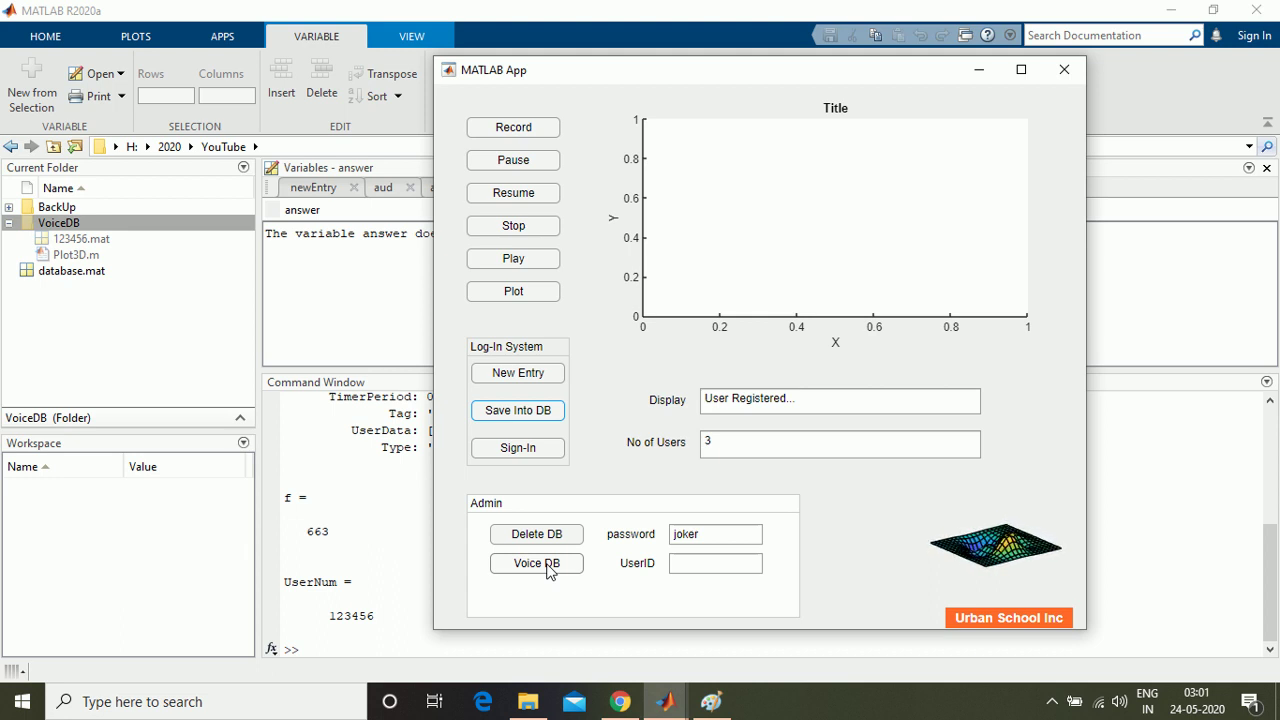
Step: Enter the registered user's ID in UserID and retrieve their stored voice via Voice DB
click(688, 565)
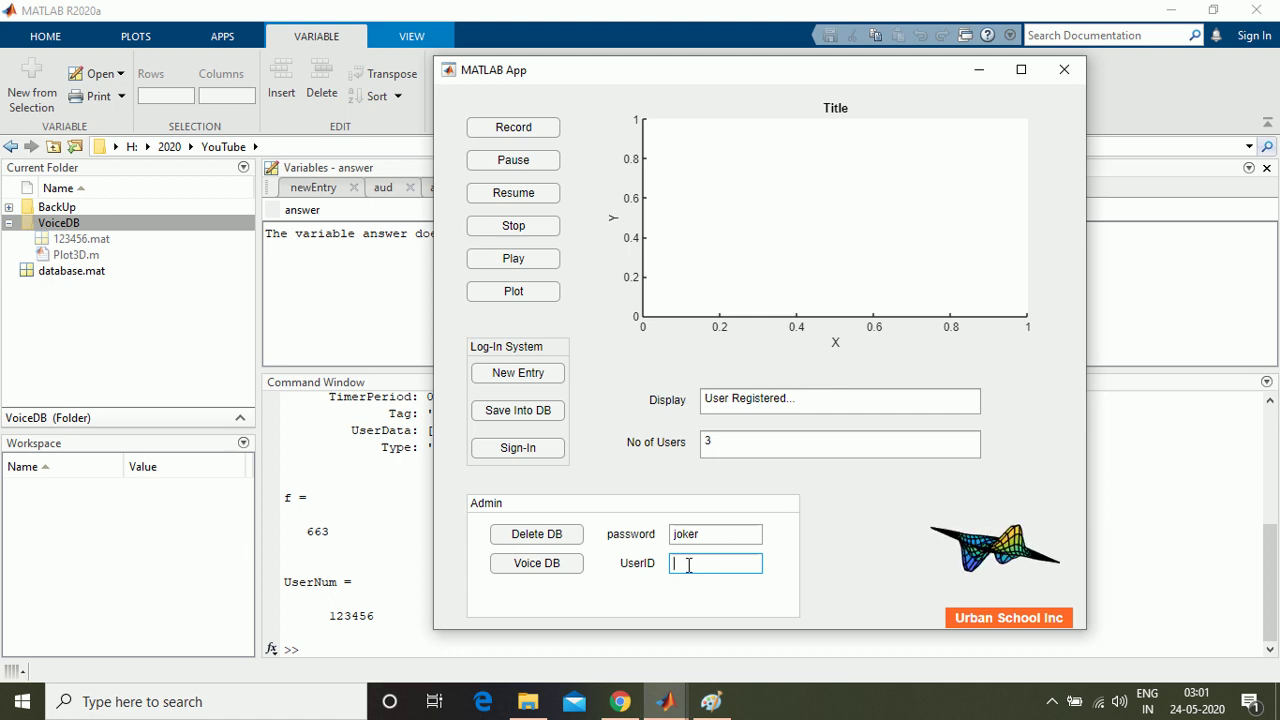
text(123456+)
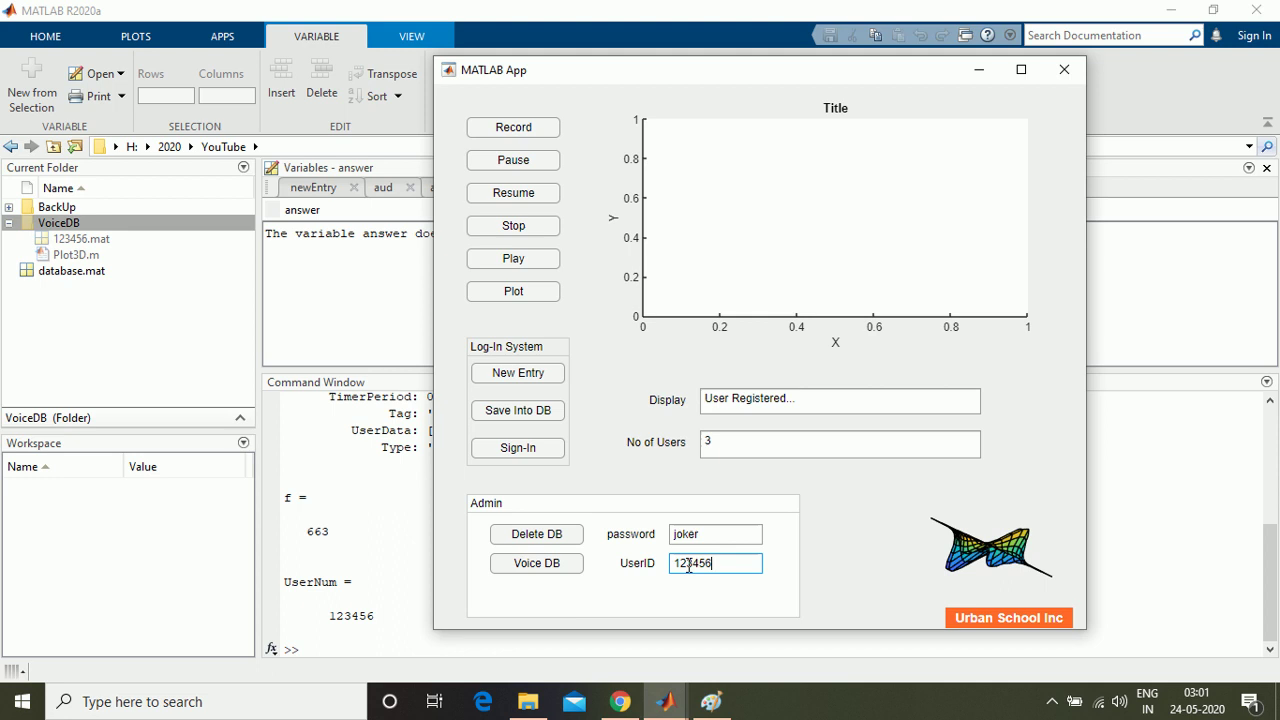
click(676, 538)
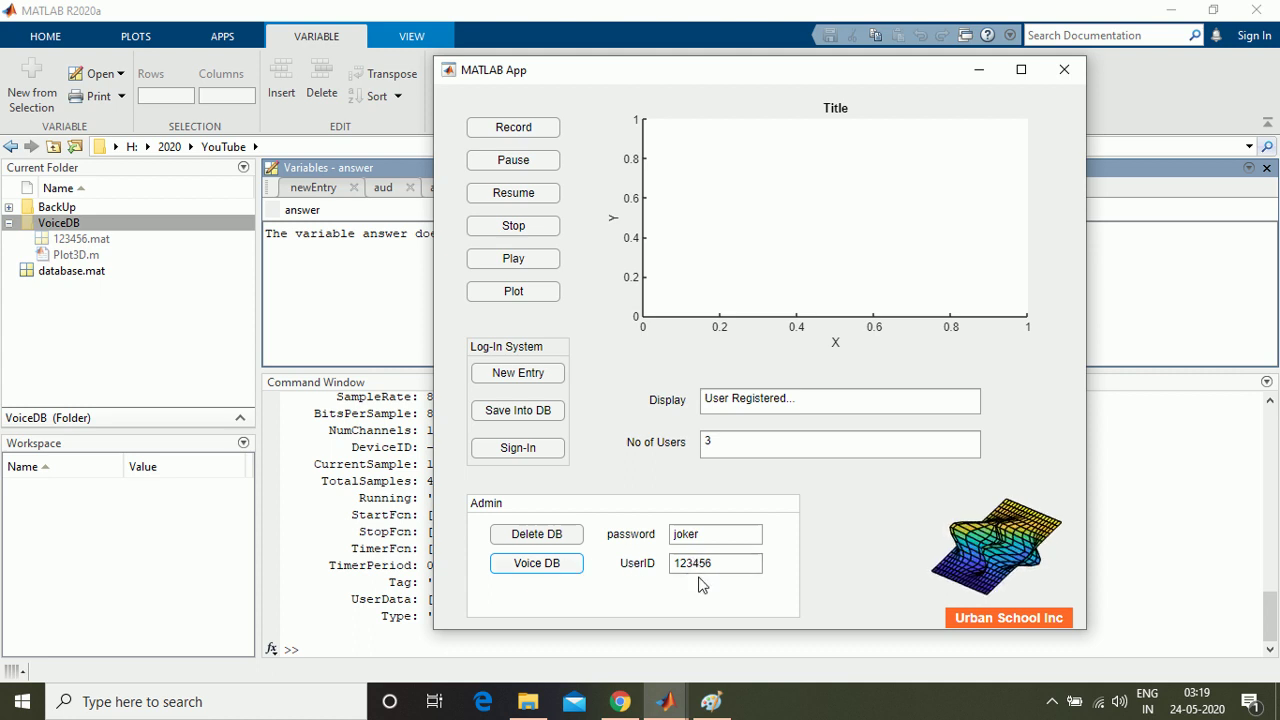
click(559, 568)
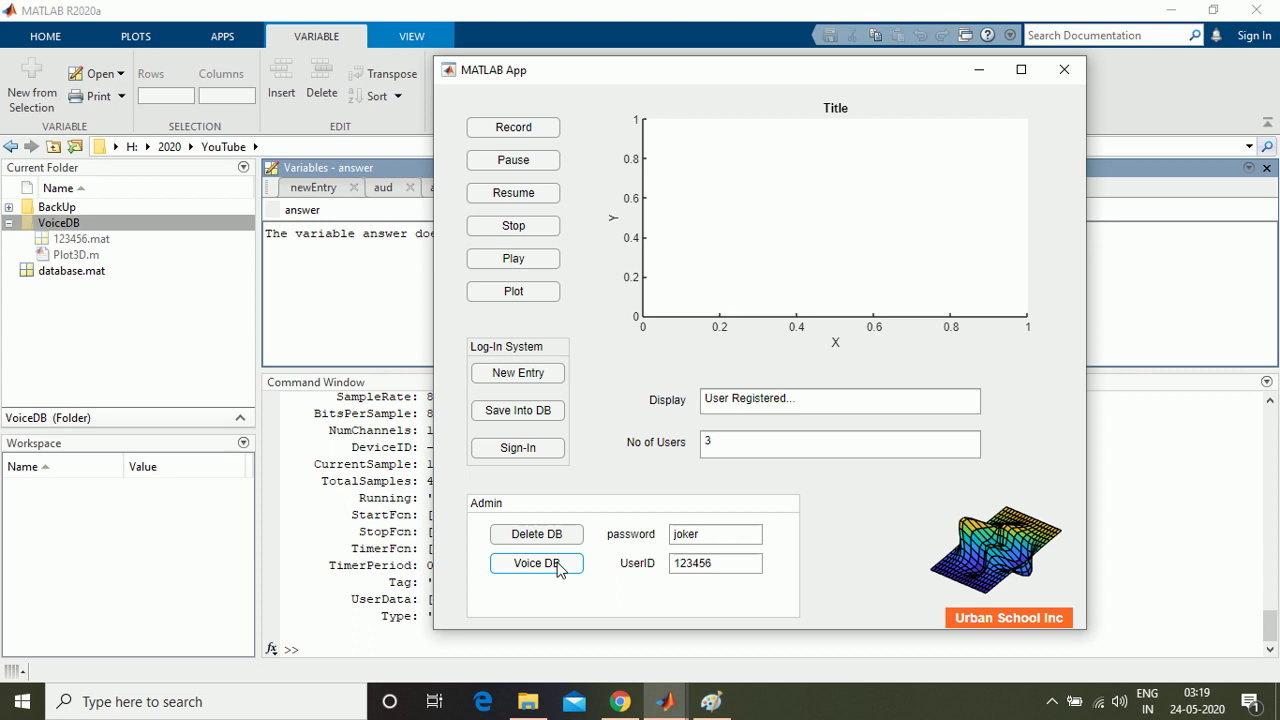